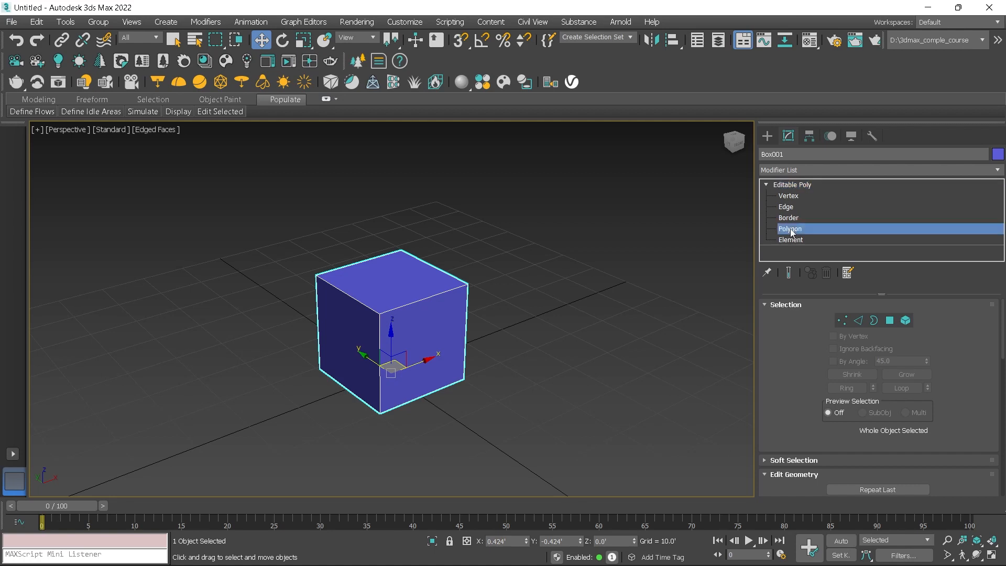
# - Select the box's top polygon and extrude it upward by about 7 feet
pyautogui.moveTo(573, 269); pyautogui.dragTo(579, 292, button='middle')
pyautogui.click(410, 306)
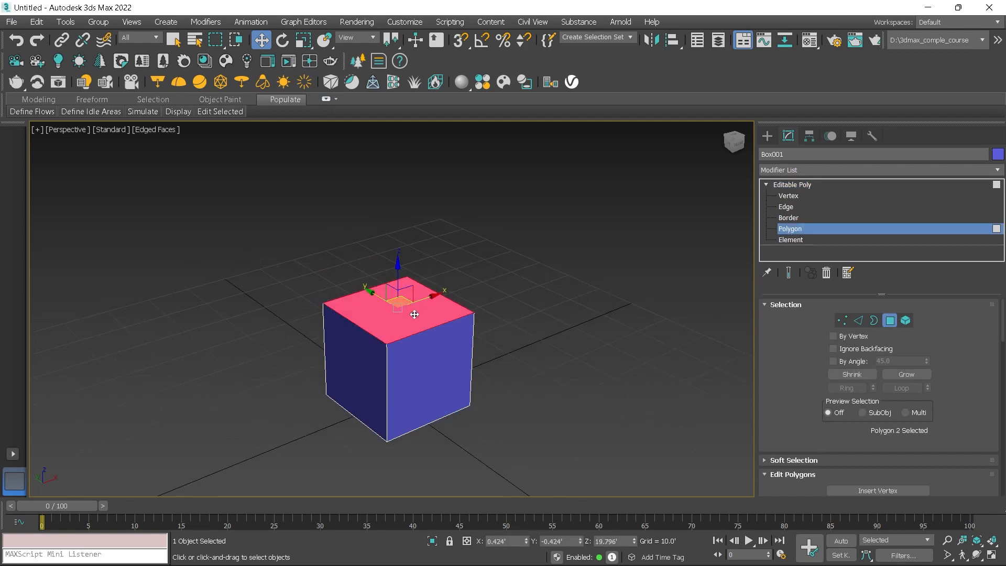
pyautogui.rightClick(399, 303)
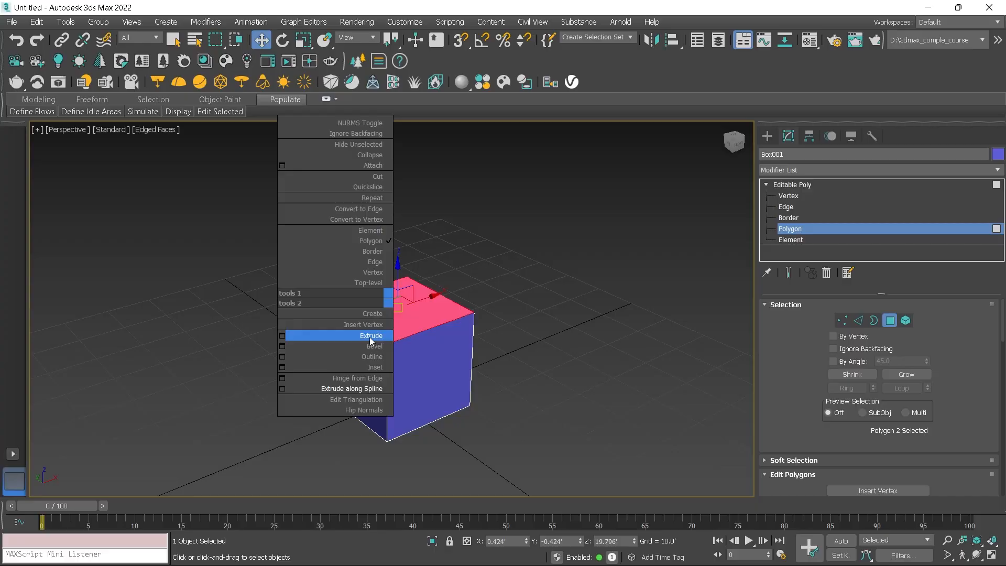
pyautogui.click(428, 338)
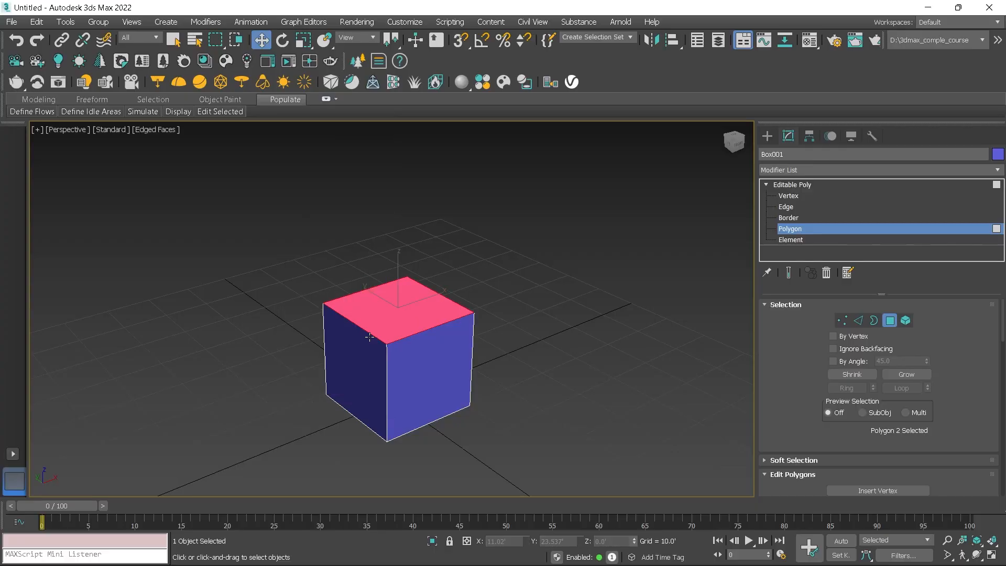
pyautogui.moveTo(430, 318); pyautogui.dragTo(428, 320, button='middle')
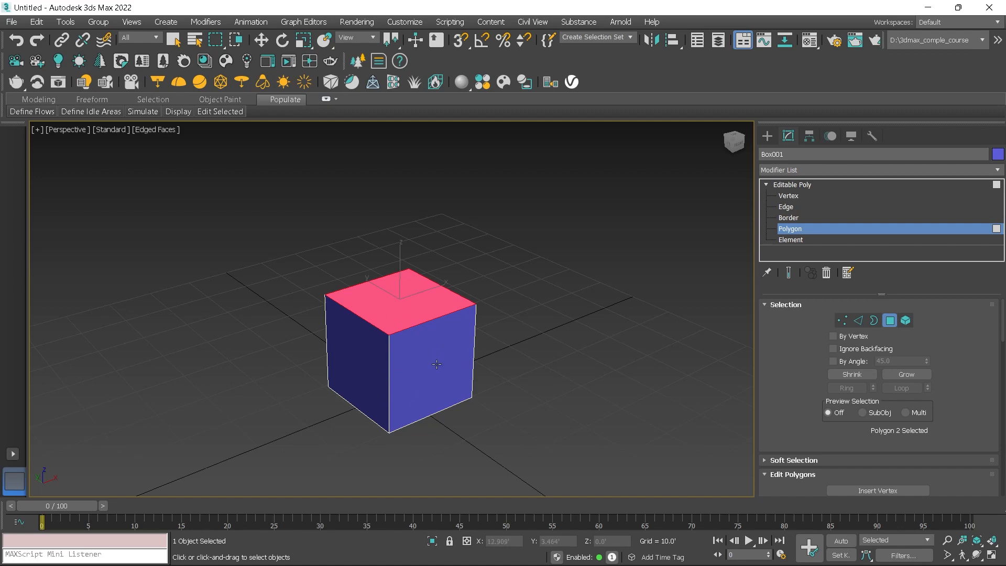
pyautogui.press('w')
pyautogui.rightClick(417, 295)
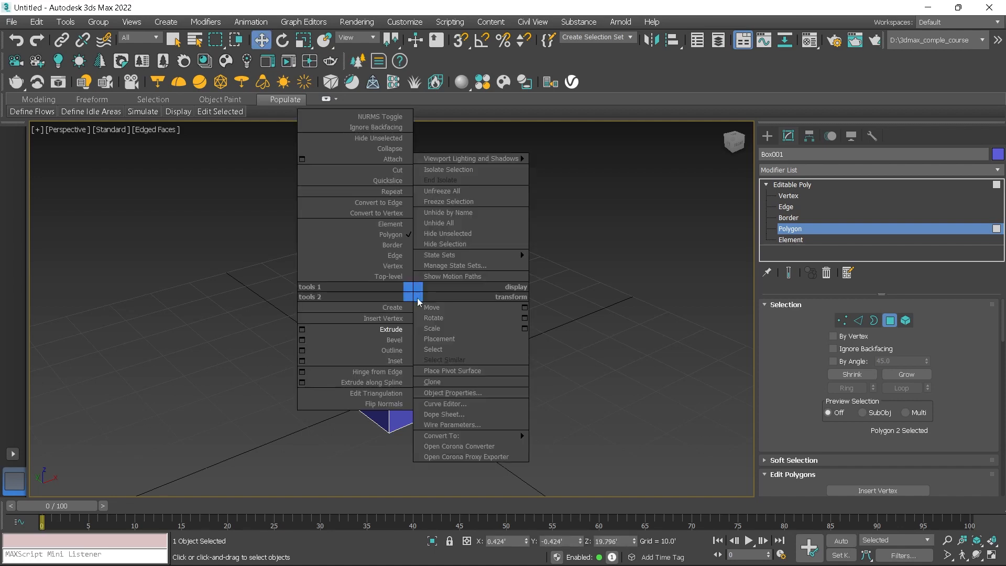
pyautogui.click(395, 334)
pyautogui.moveTo(415, 292); pyautogui.dragTo(417, 261)
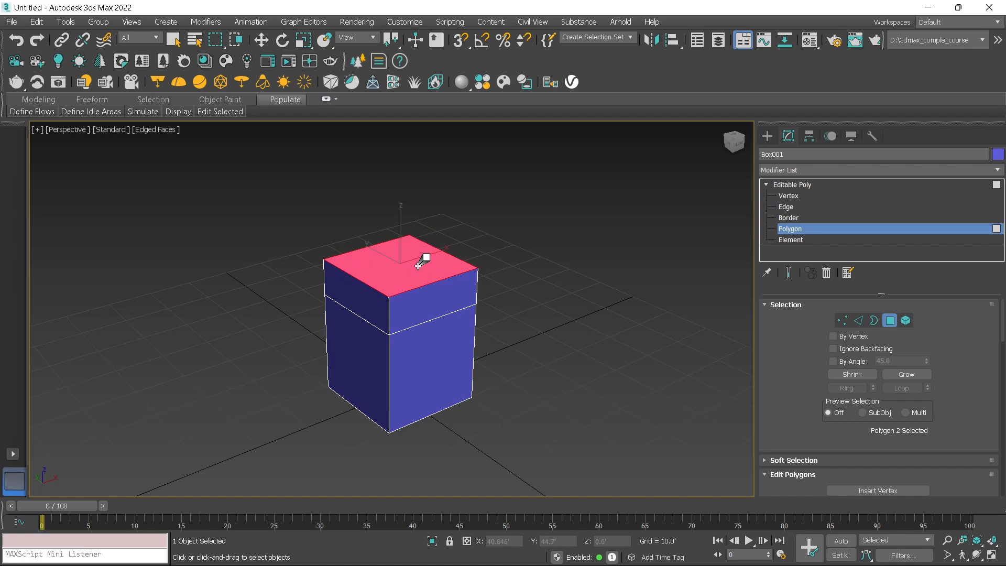
pyautogui.press('w')
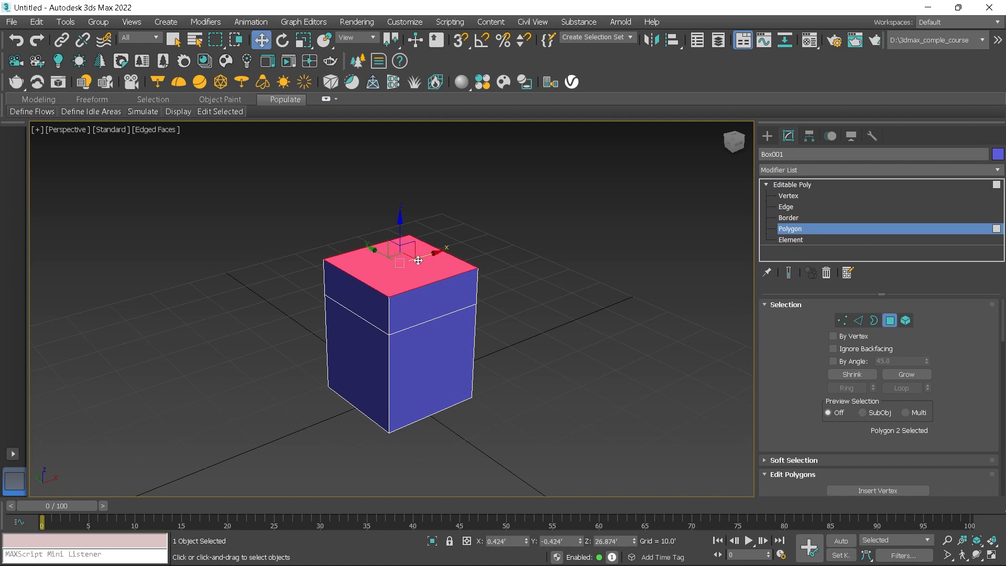
# - Bevel the top polygon upward by about 8.4 feet, tapering it inward to roughly half its width
pyautogui.rightClick(414, 257)
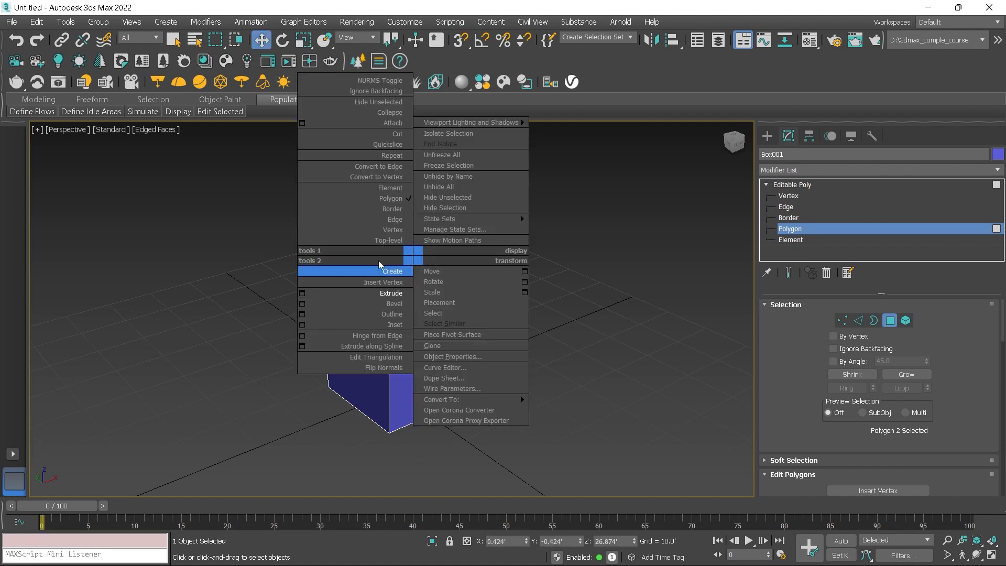
pyautogui.click(386, 304)
pyautogui.moveTo(414, 261); pyautogui.dragTo(414, 224)
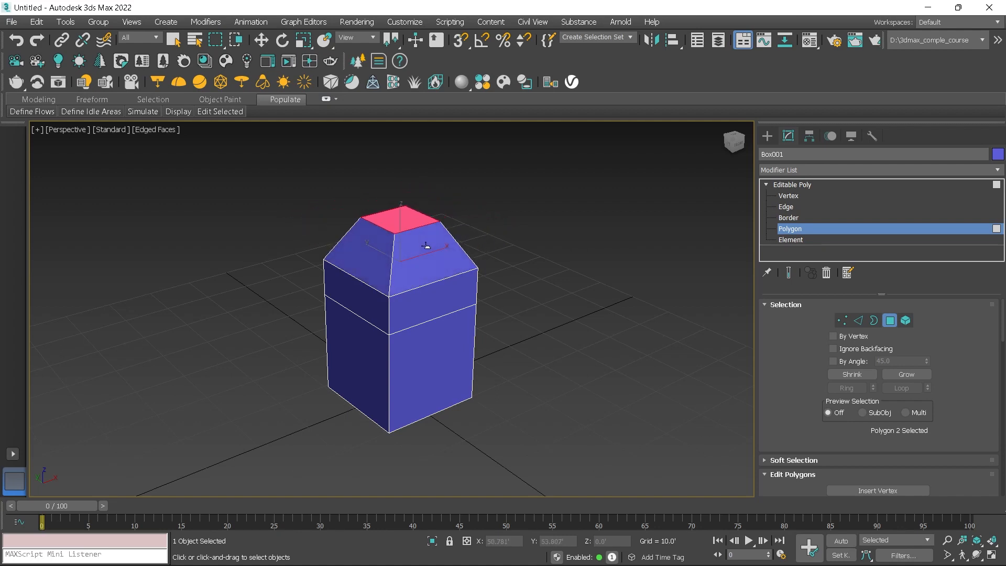
pyautogui.click(423, 248)
pyautogui.press('w')
# - Enlarge the bevelled top polygon slightly with the Outline tool
pyautogui.rightClick(403, 254)
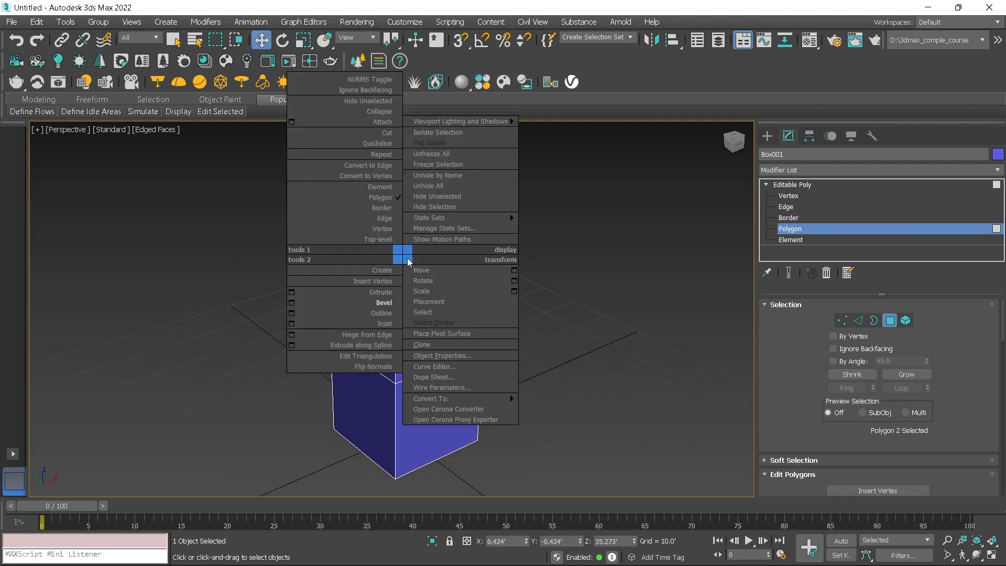
pyautogui.click(393, 313)
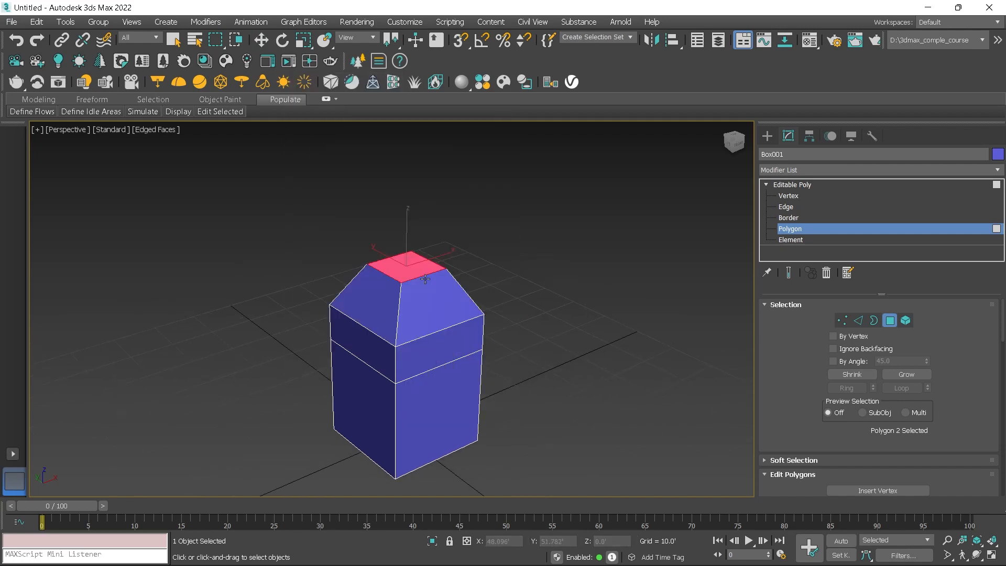
pyautogui.moveTo(413, 272)
pyautogui.mouseDown()
pyautogui.moveTo(420, 233)
pyautogui.moveTo(427, 281)
pyautogui.moveTo(428, 231)
pyautogui.moveTo(430, 270)
pyautogui.mouseUp()
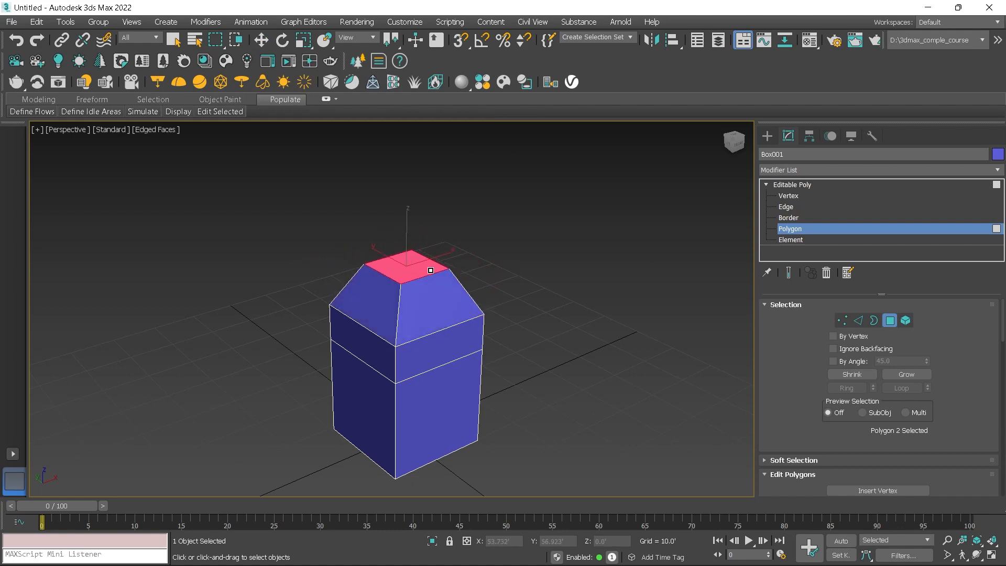
pyautogui.press('w')
# - Inset the top polygon twice, leaving two narrow concentric rings around a smaller inner face
pyautogui.rightClick(411, 259)
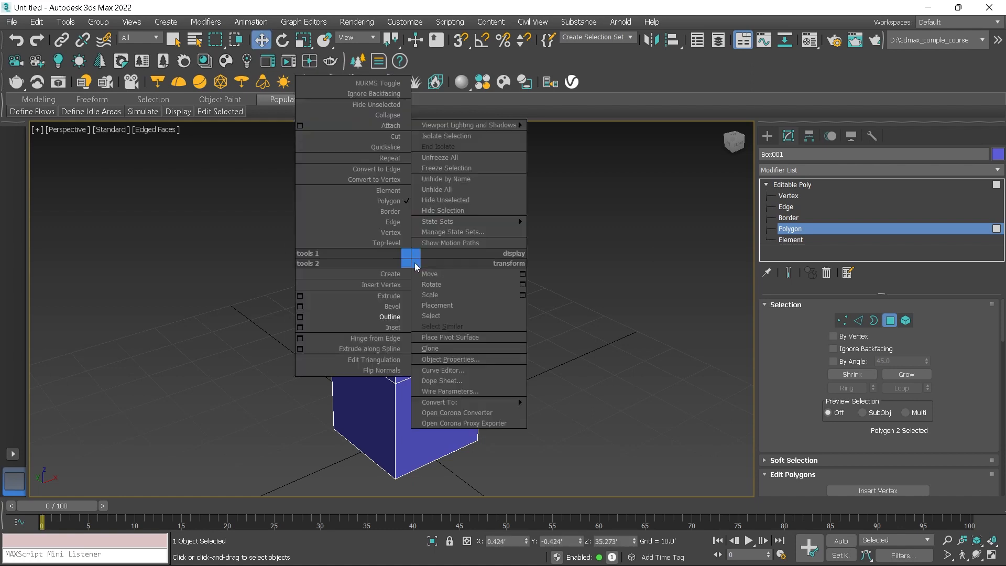
pyautogui.click(394, 327)
pyautogui.scroll(5, 414, 330)
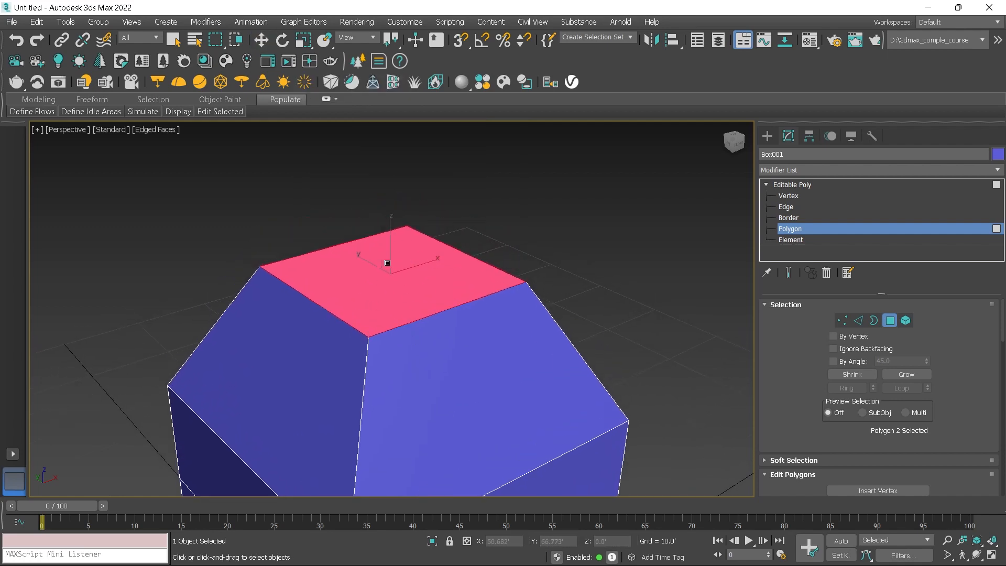
pyautogui.moveTo(416, 271); pyautogui.dragTo(415, 278)
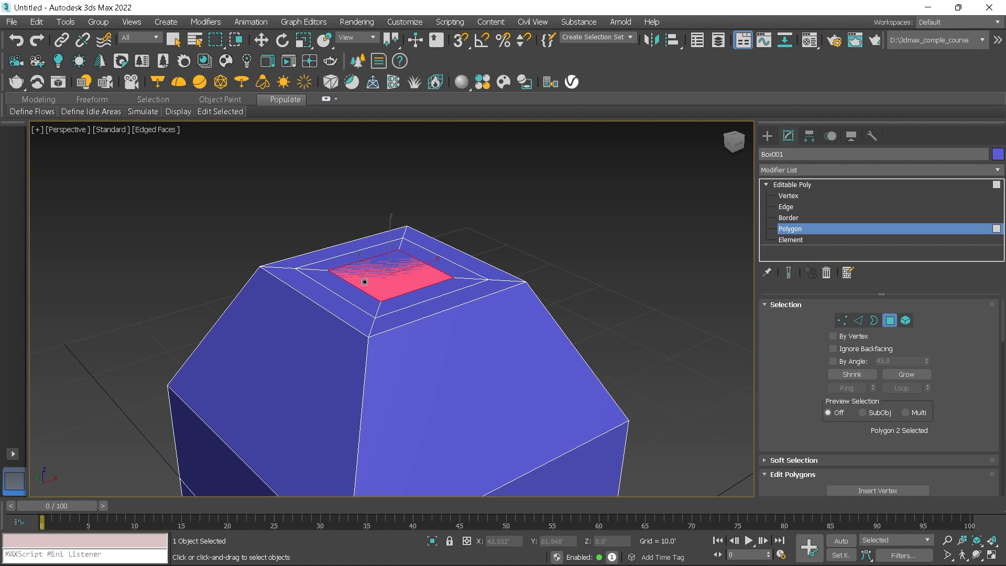
pyautogui.press('w')
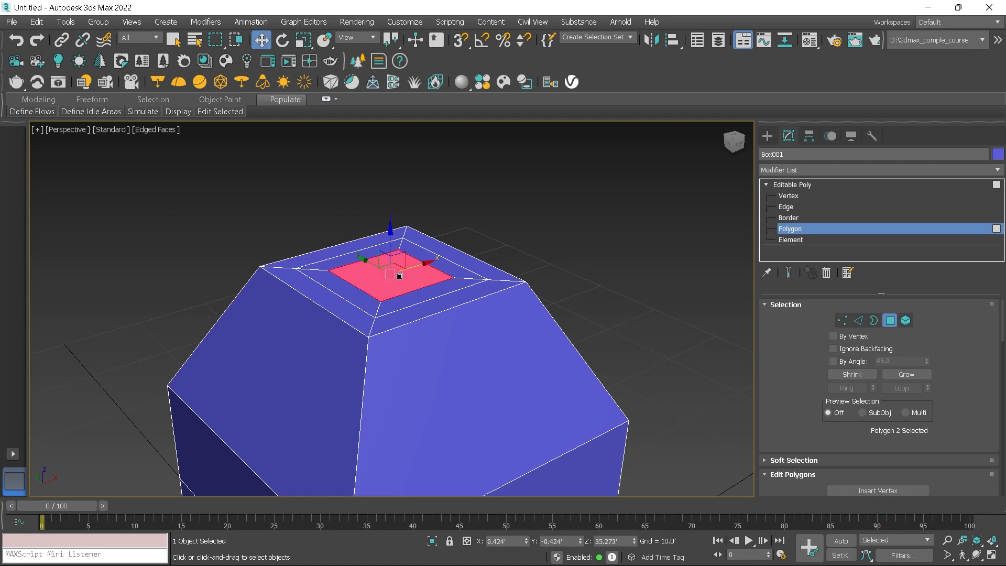
# - Start Hinge From Edge with its settings on the inner top polygon and pick its +Y side edge as the hinge
pyautogui.rightClick(405, 278)
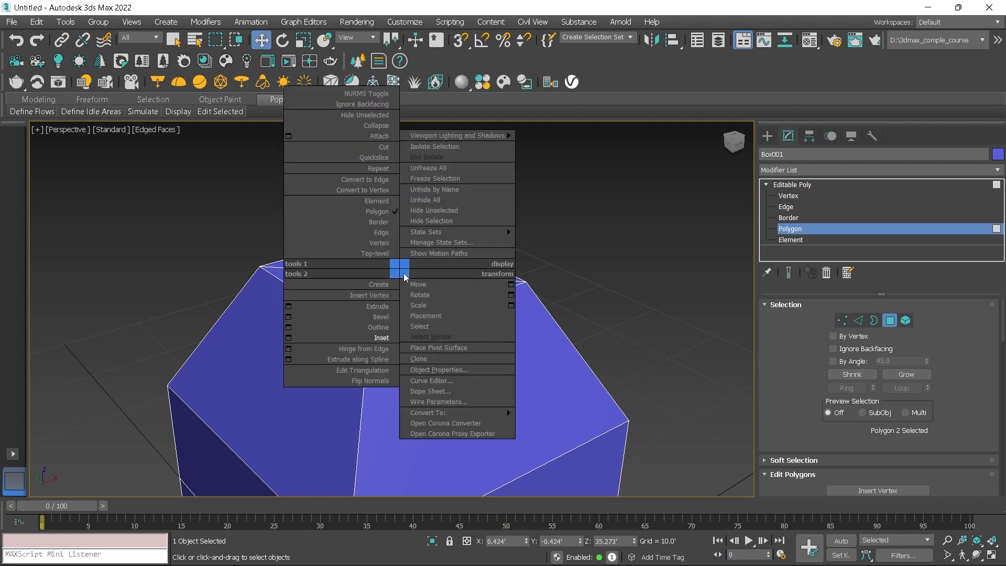
pyautogui.click(369, 350)
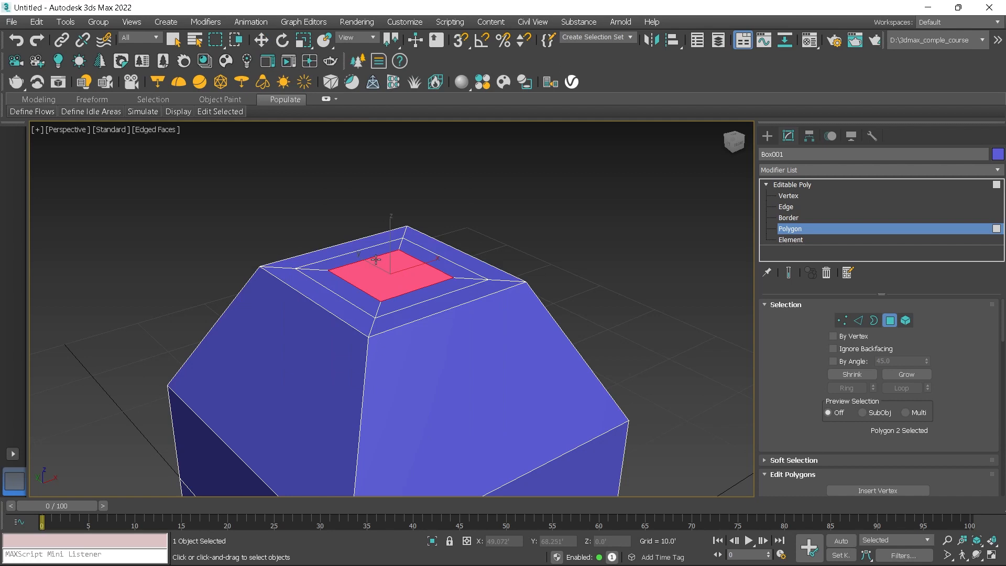
pyautogui.rightClick(398, 275)
pyautogui.rightClick(395, 273)
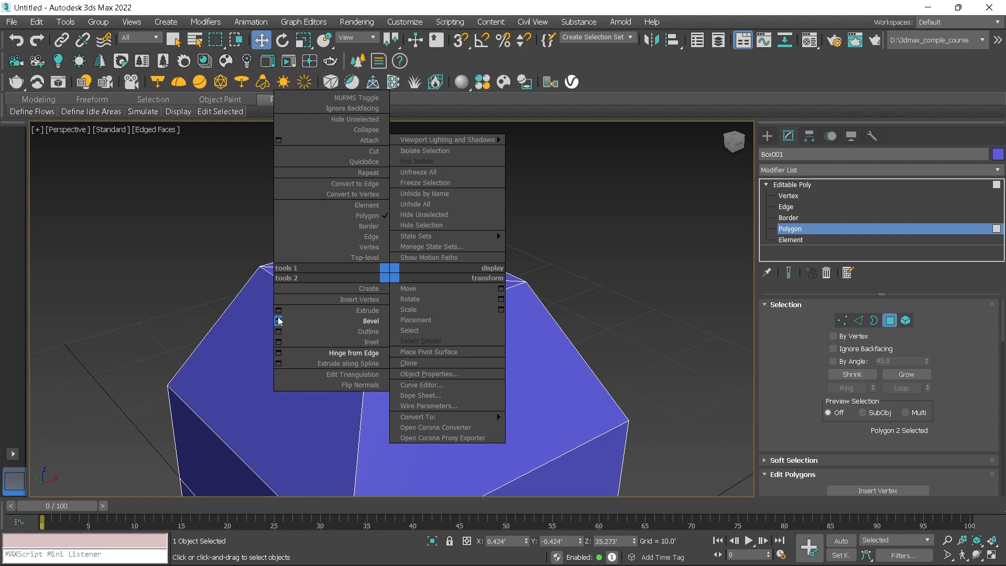
pyautogui.click(279, 353)
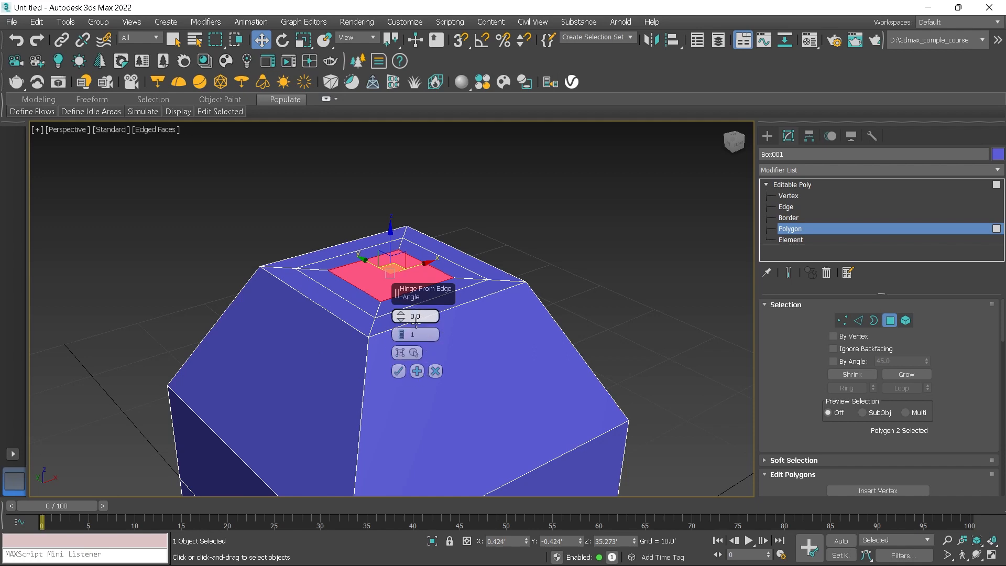
pyautogui.click(413, 353)
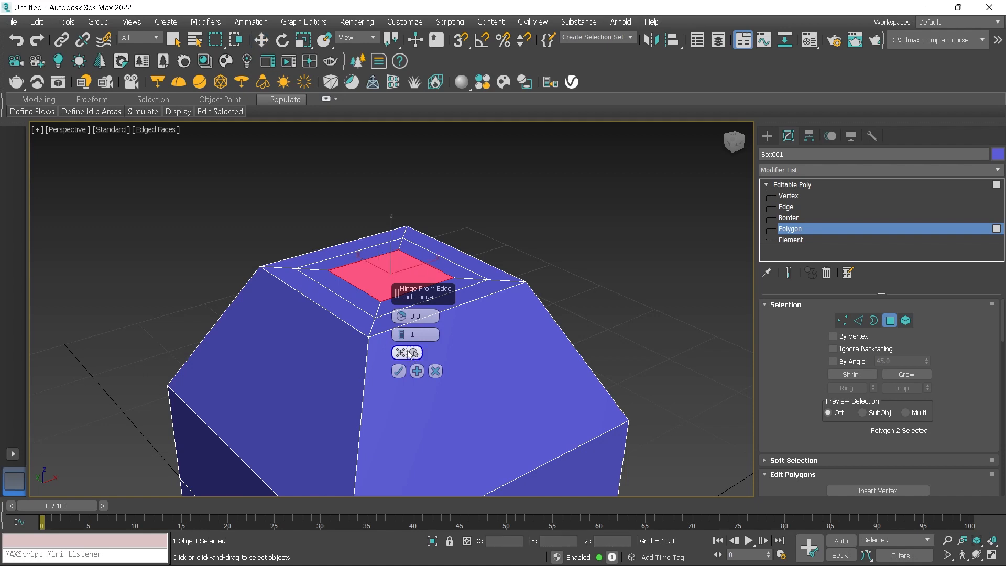
pyautogui.click(361, 260)
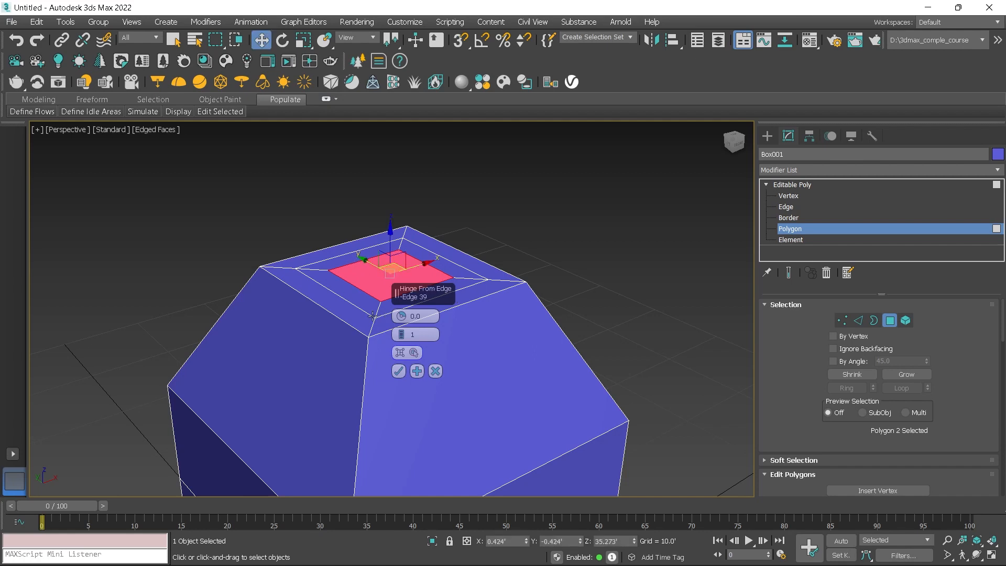
# - Set the hinge extrusion to 8 segments and an angle of about 101 degrees
pyautogui.moveTo(402, 319); pyautogui.dragTo(404, 235)
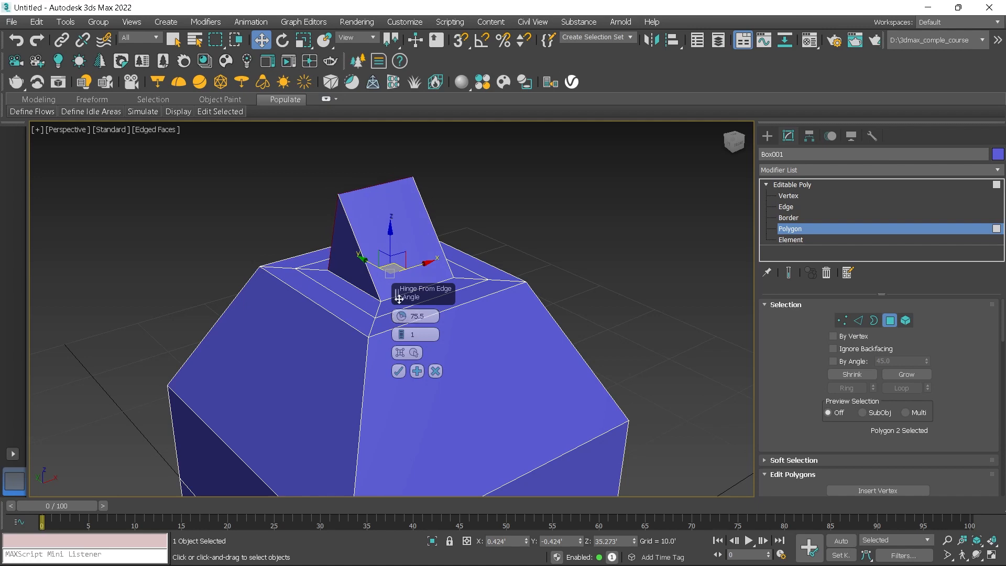
pyautogui.moveTo(402, 335); pyautogui.dragTo(405, 316)
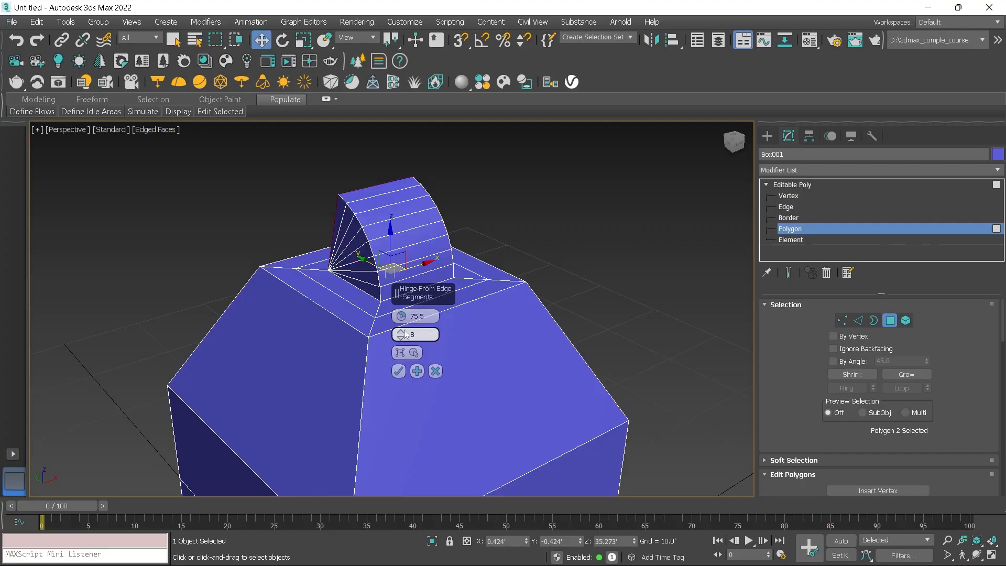
pyautogui.moveTo(402, 316); pyautogui.dragTo(402, 303)
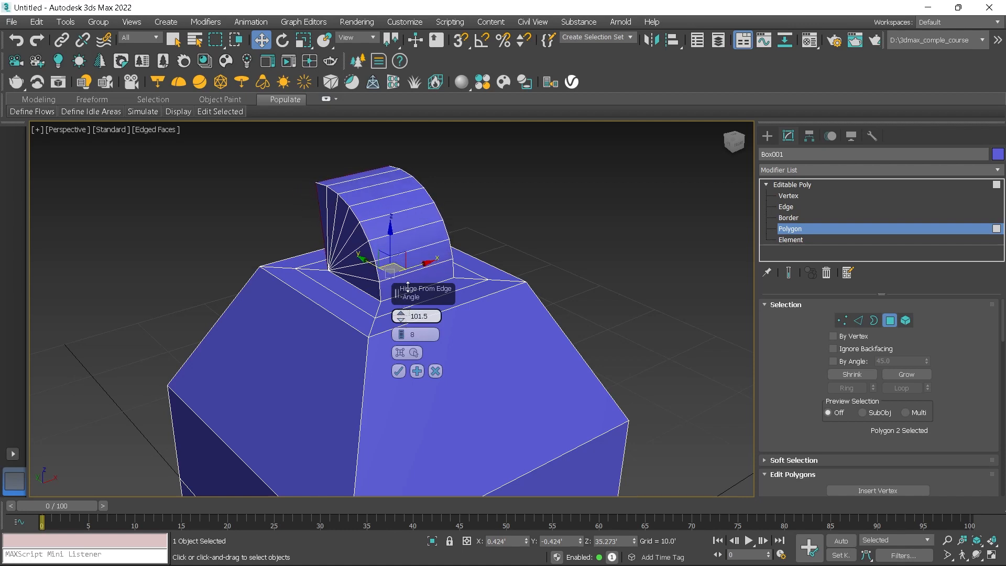
# - Repick the hinge as the inner polygon's -X edge, then the lower edge of the -Y sloped face, and apply the hinge extrusion
pyautogui.click(414, 352)
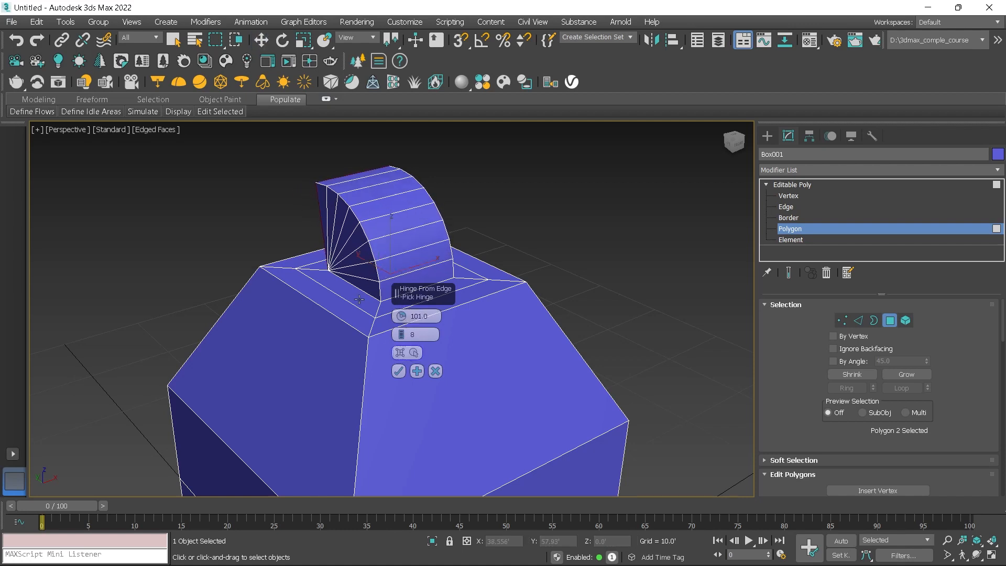
pyautogui.click(364, 292)
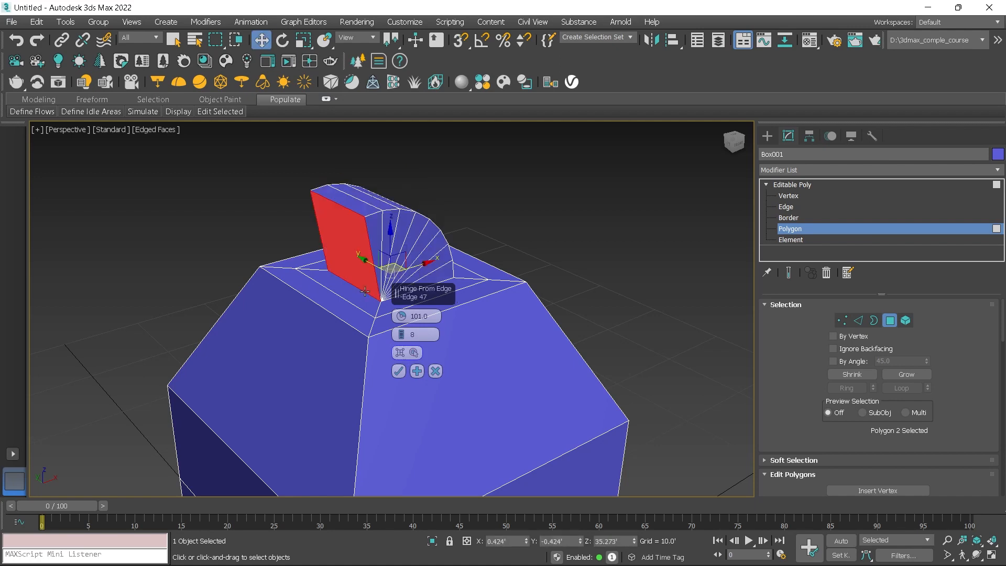
pyautogui.click(413, 353)
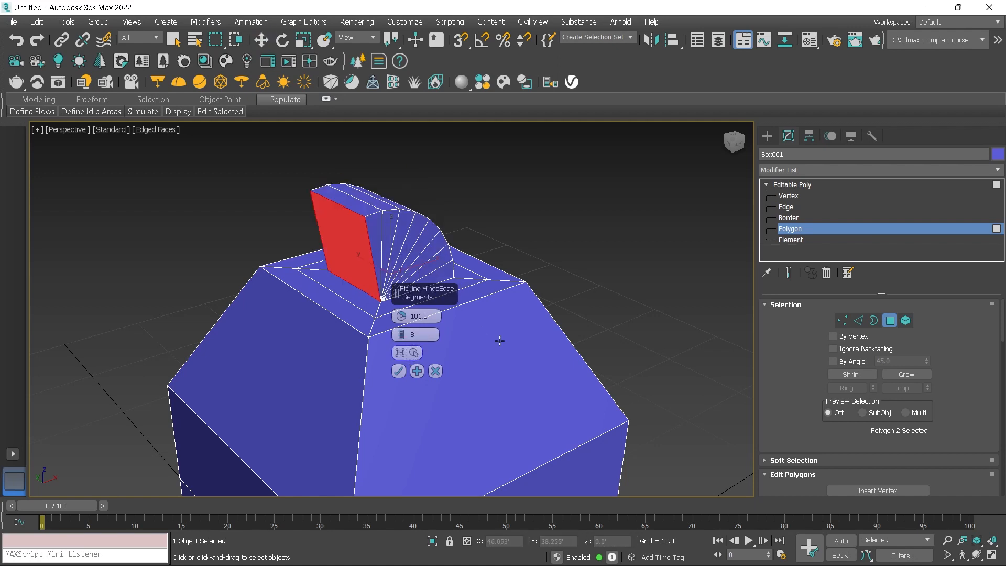
pyautogui.click(543, 462)
pyautogui.moveTo(535, 352); pyautogui.dragTo(505, 277, button='middle')
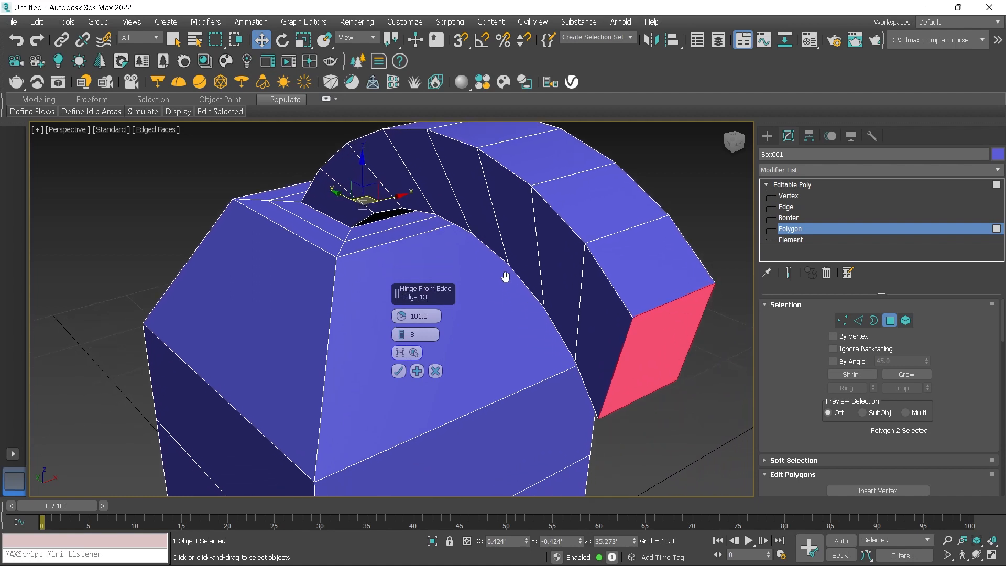
pyautogui.scroll(-3, 482, 289)
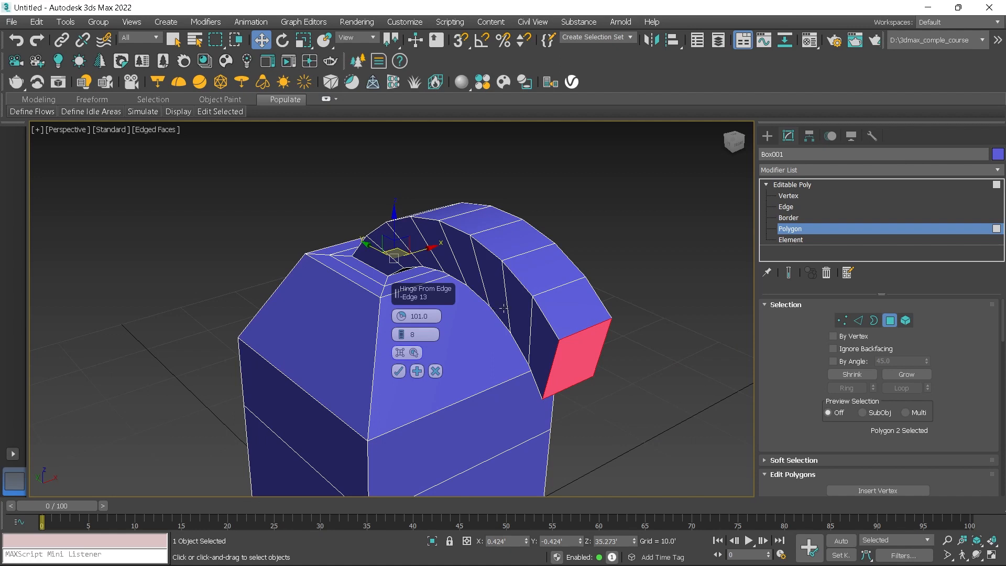
pyautogui.click(398, 371)
pyautogui.moveTo(417, 329)
pyautogui.mouseDown(button='middle')
pyautogui.moveTo(427, 301)
pyautogui.moveTo(454, 317)
pyautogui.moveTo(421, 330)
pyautogui.mouseUp(button='middle')
pyautogui.scroll(-4, 423, 314)
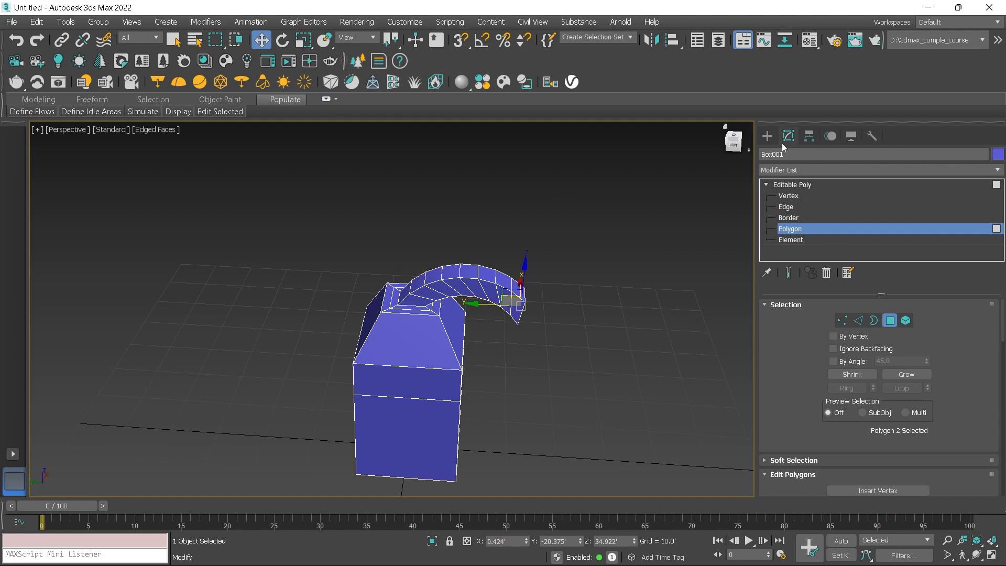
# - Draw a wavy four-point Bezier line in the Front view, starting beside the body's upper section and running outward along +X
pyautogui.click(769, 137)
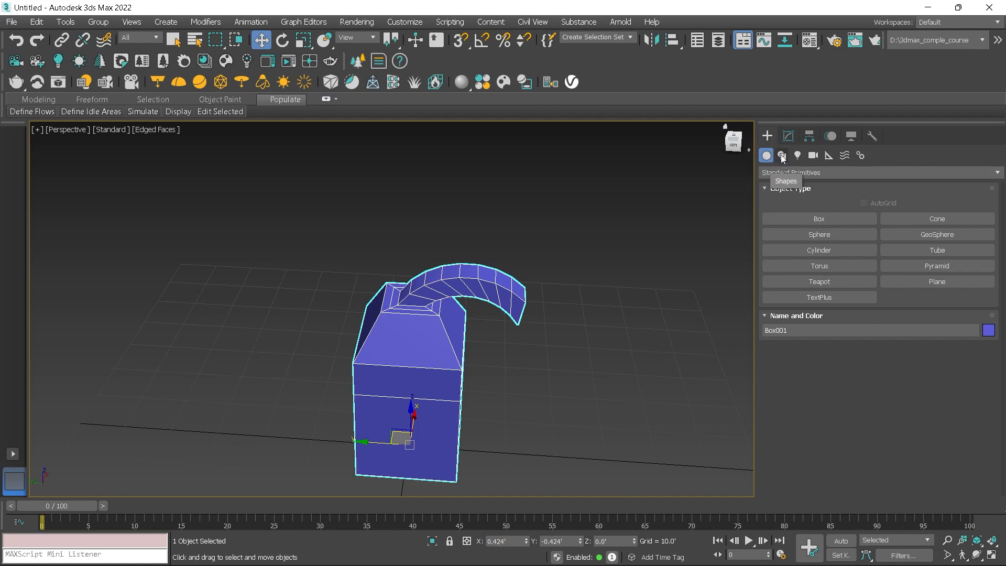
pyautogui.click(782, 156)
pyautogui.click(791, 234)
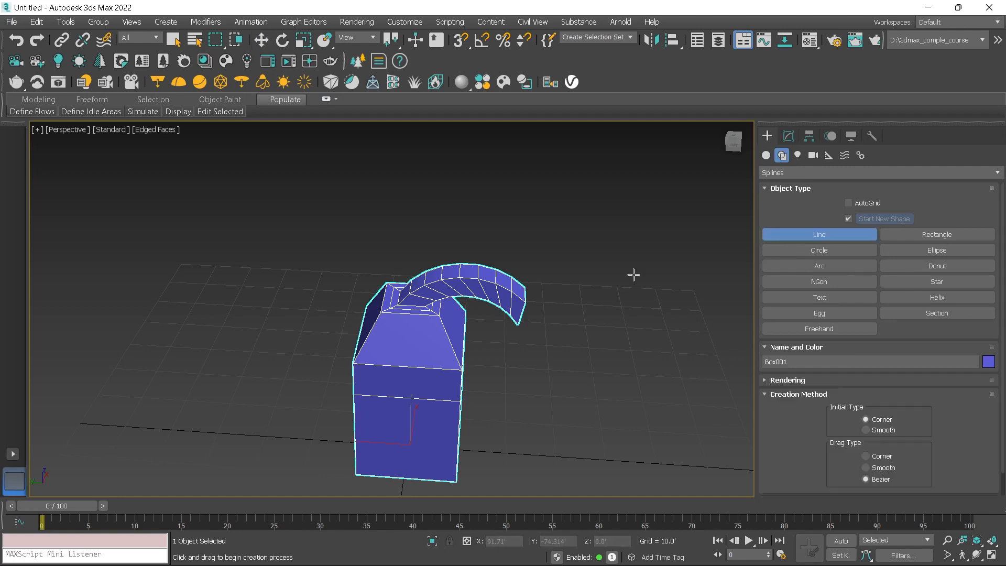
pyautogui.press('f')
pyautogui.scroll(3, 429, 316)
pyautogui.moveTo(429, 317); pyautogui.dragTo(447, 294, button='middle')
pyautogui.scroll(2, 447, 294)
pyautogui.moveTo(385, 346); pyautogui.dragTo(328, 225, button='middle')
pyautogui.moveTo(300, 336); pyautogui.dragTo(278, 351, button='middle')
pyautogui.click(259, 335)
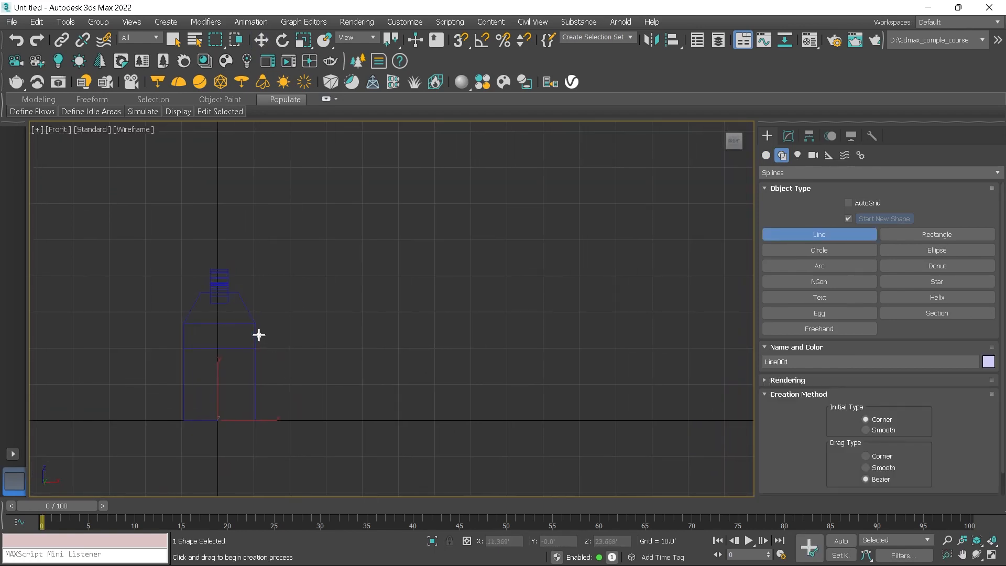
pyautogui.moveTo(365, 314); pyautogui.dragTo(404, 294)
pyautogui.moveTo(513, 224); pyautogui.dragTo(555, 223)
pyautogui.moveTo(606, 276); pyautogui.dragTo(640, 289)
pyautogui.rightClick(635, 254)
# - Return to the Perspective view with the box and the new spline in view, and activate the Move tool
pyautogui.press('p')
pyautogui.scroll(-3, 451, 271)
pyautogui.keyDown('alt'); pyautogui.moveTo(451, 270); pyautogui.dragTo(348, 328, button='middle'); pyautogui.keyUp('alt')
pyautogui.scroll(6, 432, 303)
pyautogui.press('w')
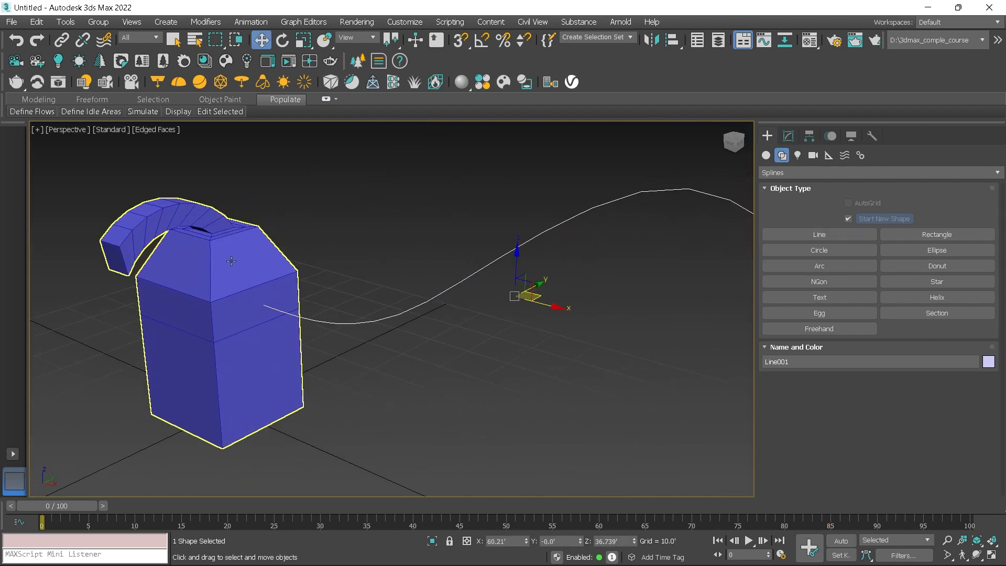
# - Select the box and, at Polygon level, its upper side polygon facing +X, where the spline starts
pyautogui.click(211, 257)
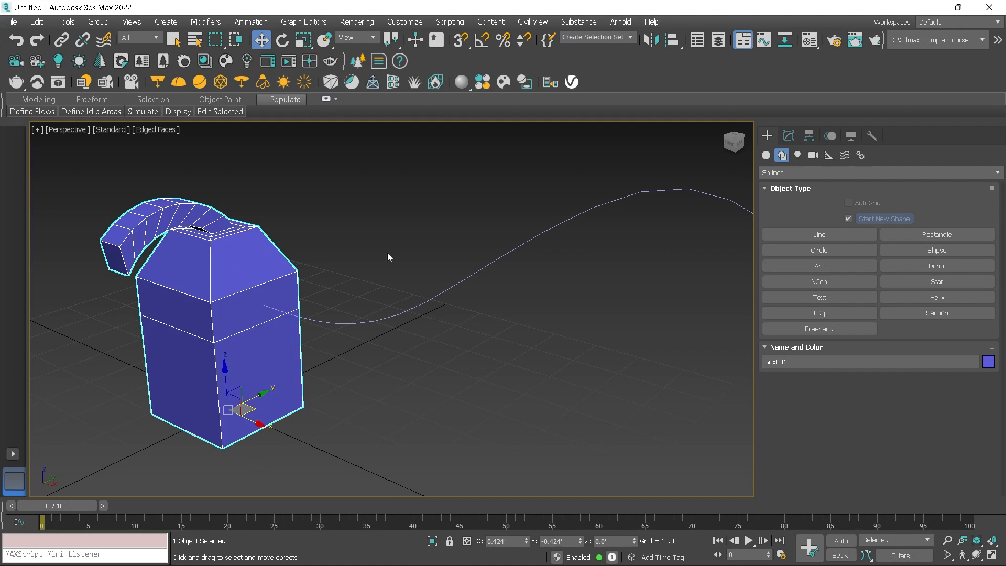
pyautogui.scroll(-3, 429, 279)
pyautogui.moveTo(429, 278); pyautogui.dragTo(344, 294, button='middle')
pyautogui.scroll(-2, 351, 292)
pyautogui.scroll(4, 337, 289)
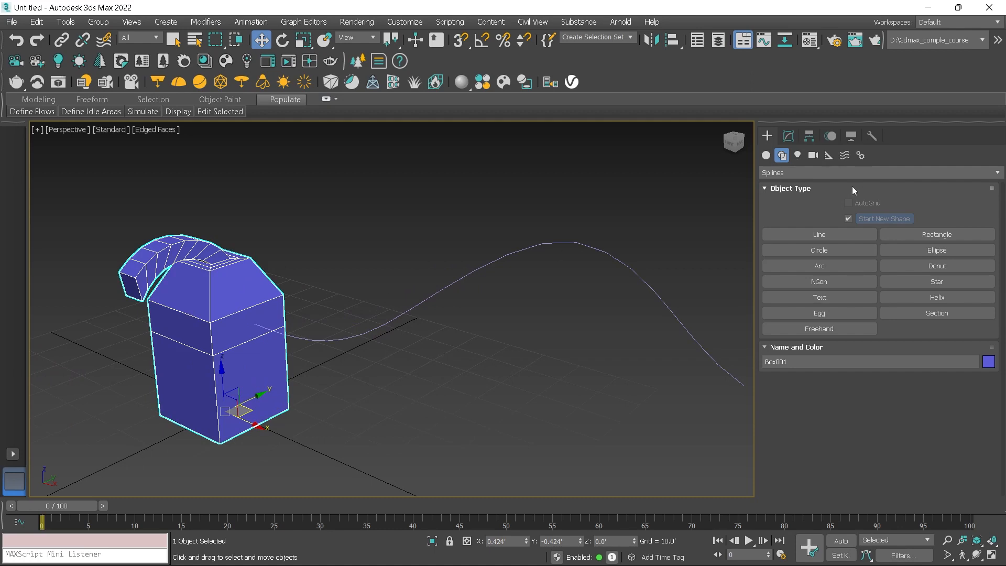
pyautogui.click(788, 136)
pyautogui.click(790, 230)
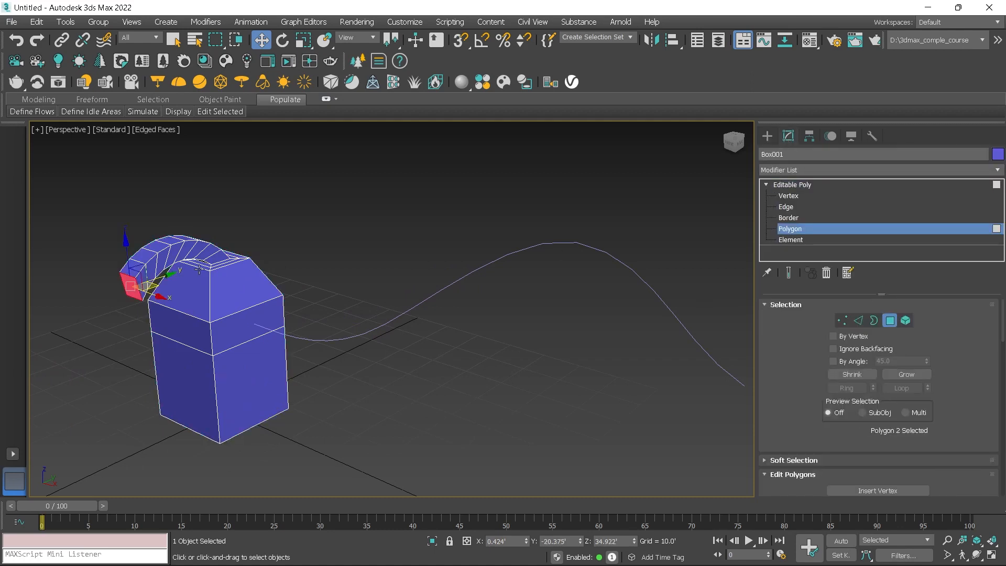
pyautogui.click(236, 331)
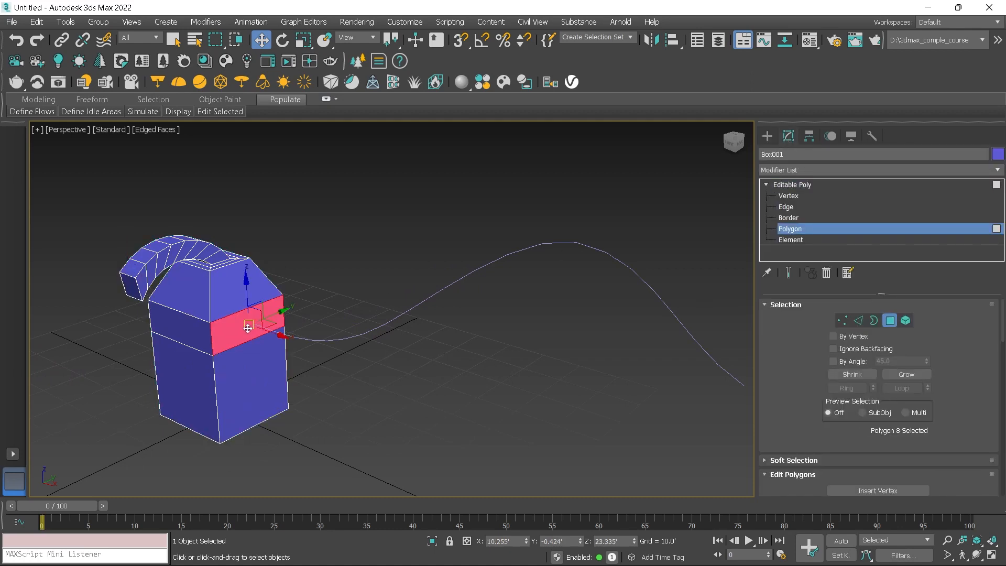
# - Extrude the selected polygon along the wavy spline with Extrude Along Spline, picking that line as the path
pyautogui.keyDown('alt'); pyautogui.moveTo(232, 327); pyautogui.dragTo(290, 305, button='middle'); pyautogui.keyUp('alt')
pyautogui.rightClick(290, 305)
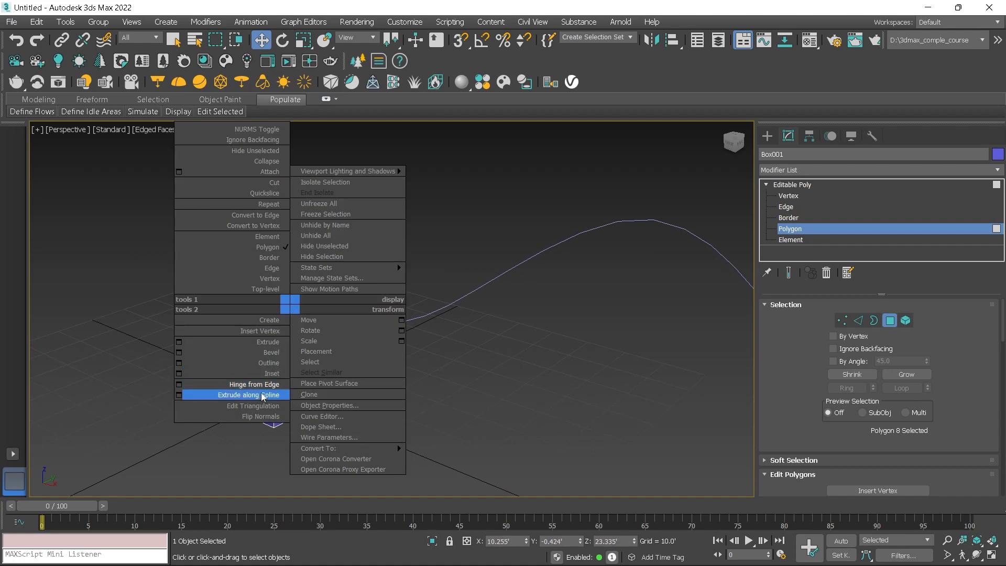
pyautogui.click(179, 395)
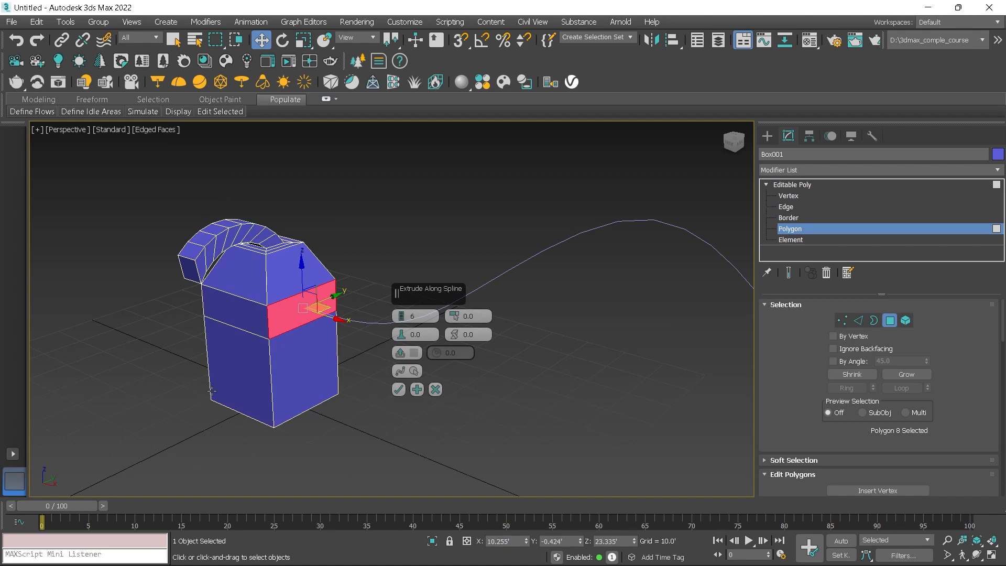
pyautogui.click(412, 371)
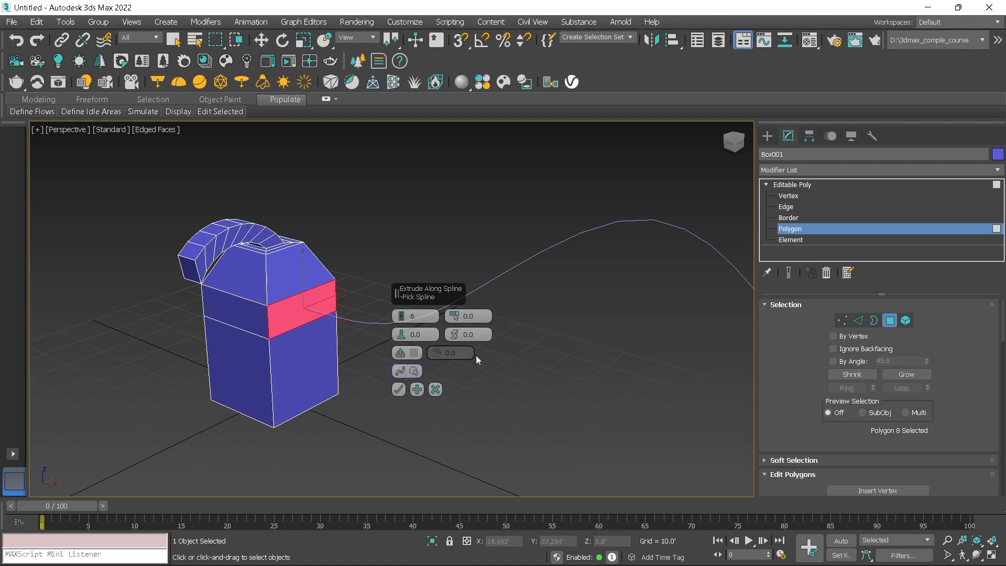
pyautogui.click(573, 233)
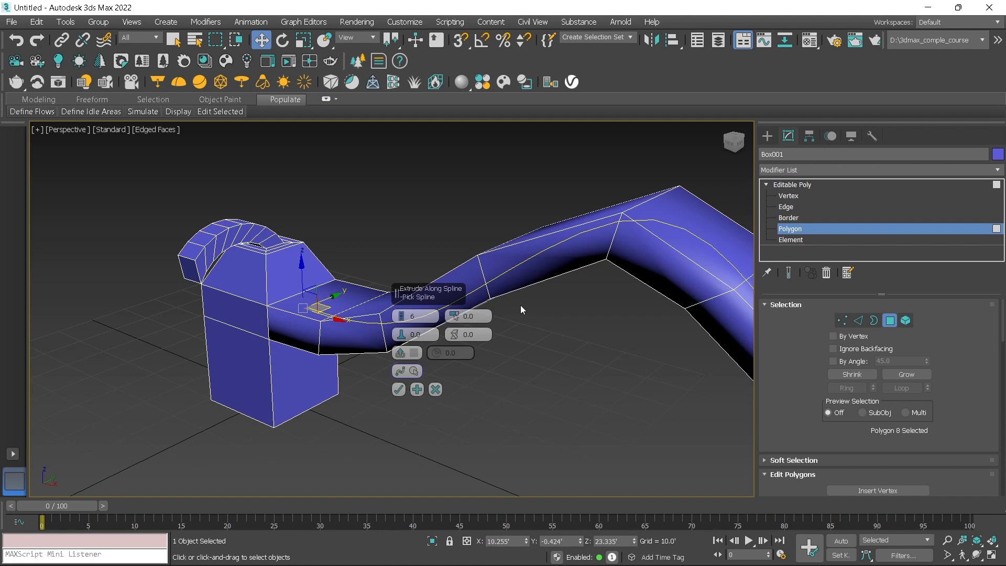
# - Set the spline extrusion to 18 segments, with a taper curve of -2.5 and a taper amount of 0.5
pyautogui.moveTo(410, 318); pyautogui.dragTo(408, 339)
pyautogui.moveTo(514, 326); pyautogui.dragTo(473, 334, button='middle')
pyautogui.scroll(-1, 545, 308)
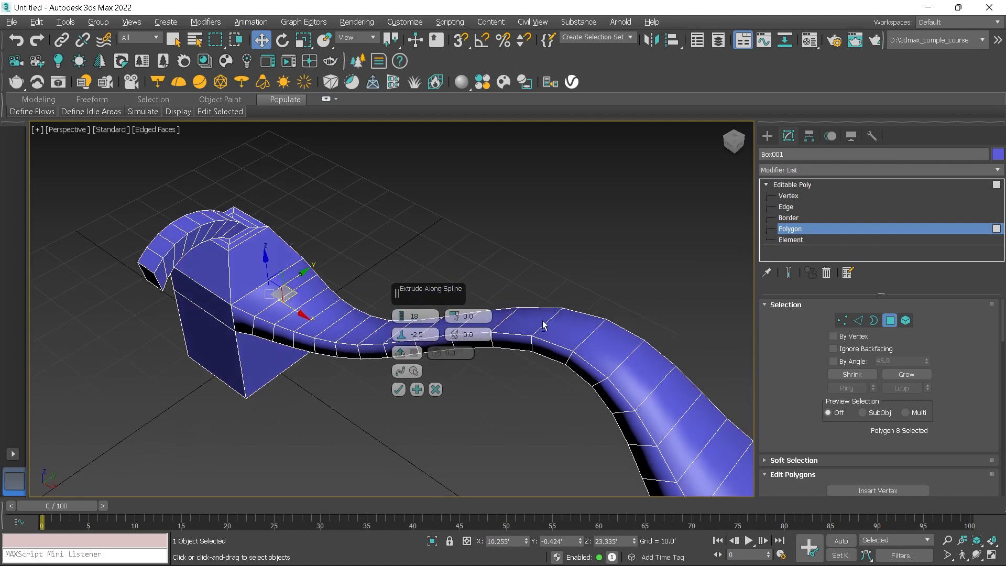
pyautogui.keyDown('alt'); pyautogui.moveTo(545, 303); pyautogui.dragTo(517, 304, button='middle'); pyautogui.keyUp('alt')
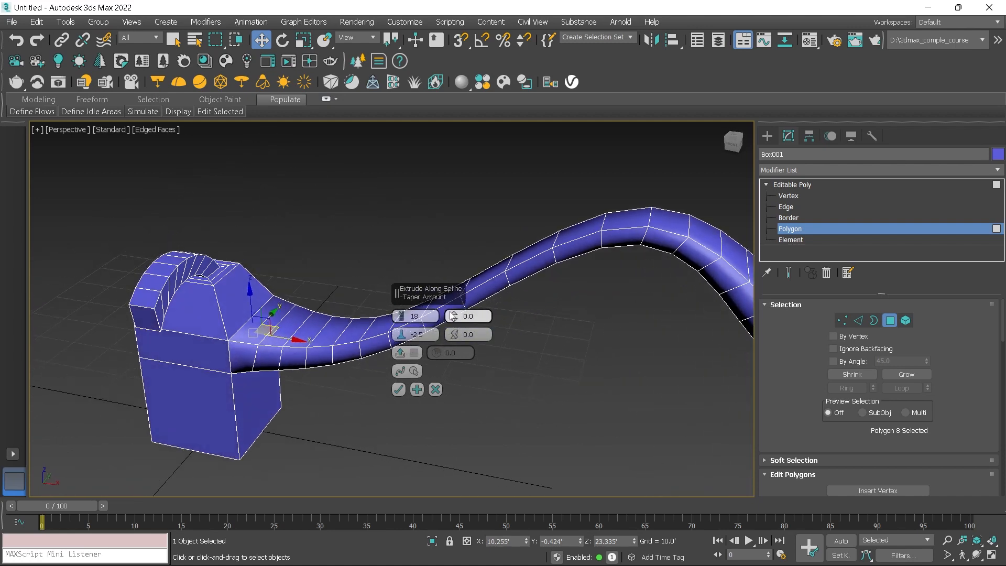
pyautogui.moveTo(454, 319); pyautogui.dragTo(457, 317)
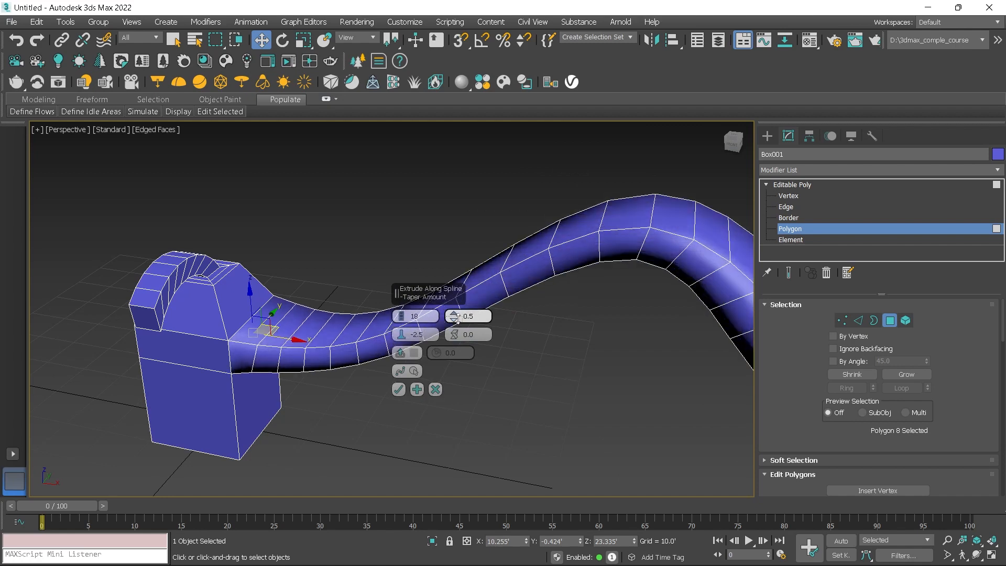
# - Align the spline extrusion to the face normal, set its twist to 4.5 and reset the taper curve to 0.0
pyautogui.moveTo(403, 340); pyautogui.dragTo(455, 337)
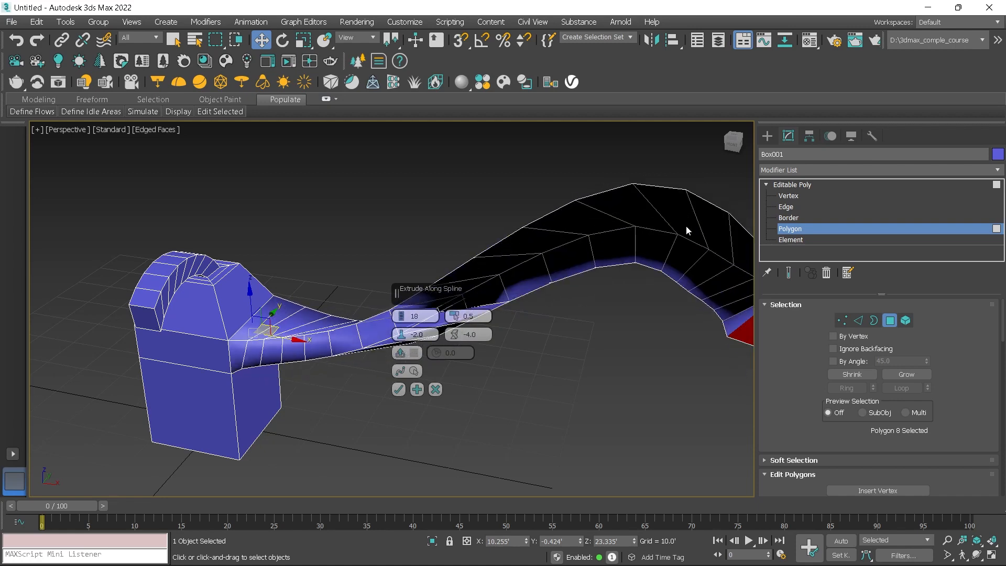
pyautogui.click(413, 356)
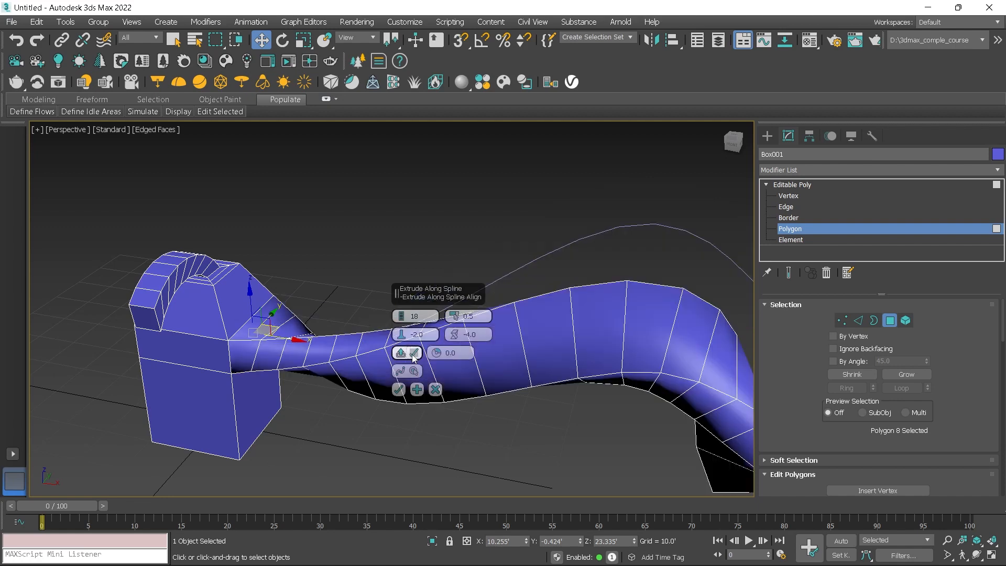
pyautogui.moveTo(457, 336); pyautogui.dragTo(461, 324)
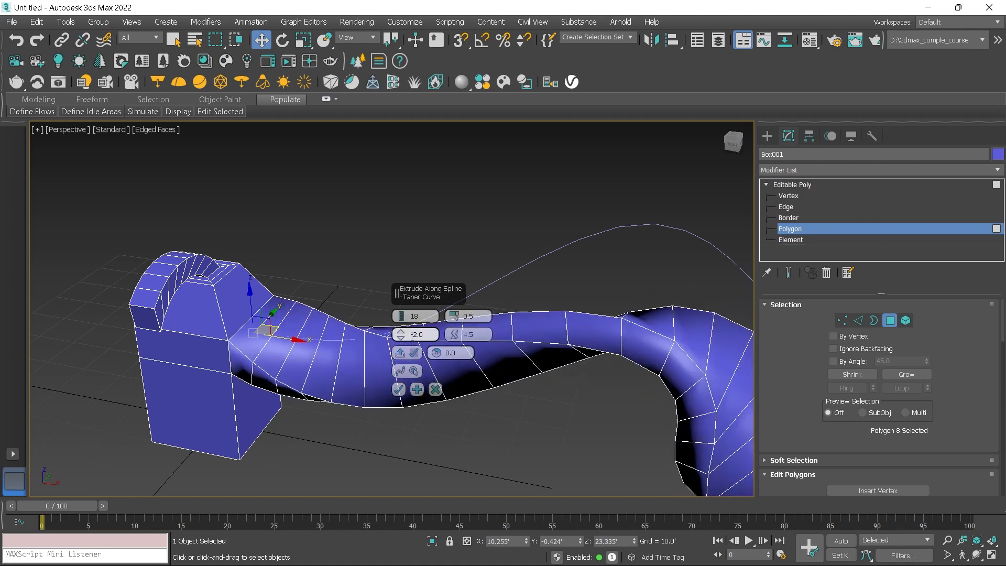
pyautogui.rightClick(407, 340)
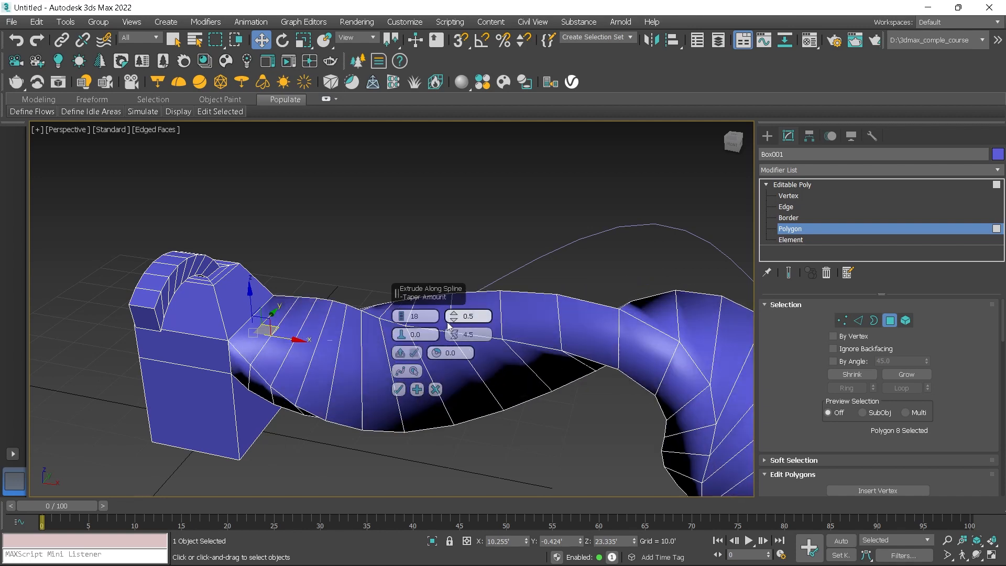
# - Set the spline extrusion's rotation to -7.0 and apply the extrusion
pyautogui.moveTo(437, 353)
pyautogui.mouseDown()
pyautogui.moveTo(439, 364)
pyautogui.moveTo(440, 356)
pyautogui.mouseUp()
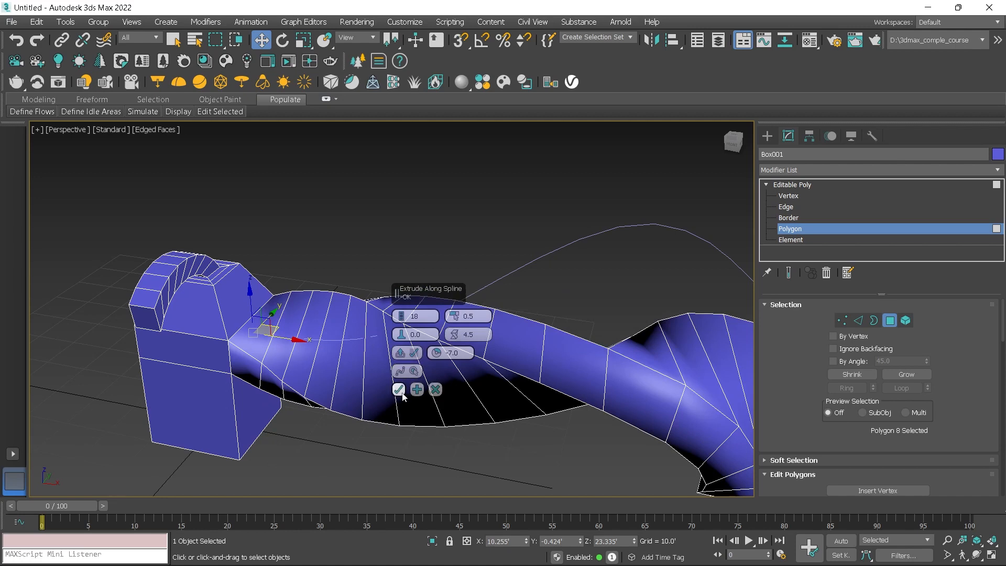
pyautogui.click(403, 393)
pyautogui.scroll(-5, 407, 386)
pyautogui.scroll(2, 415, 367)
pyautogui.keyDown('alt'); pyautogui.moveTo(440, 343); pyautogui.dragTo(517, 336, button='middle'); pyautogui.keyUp('alt')
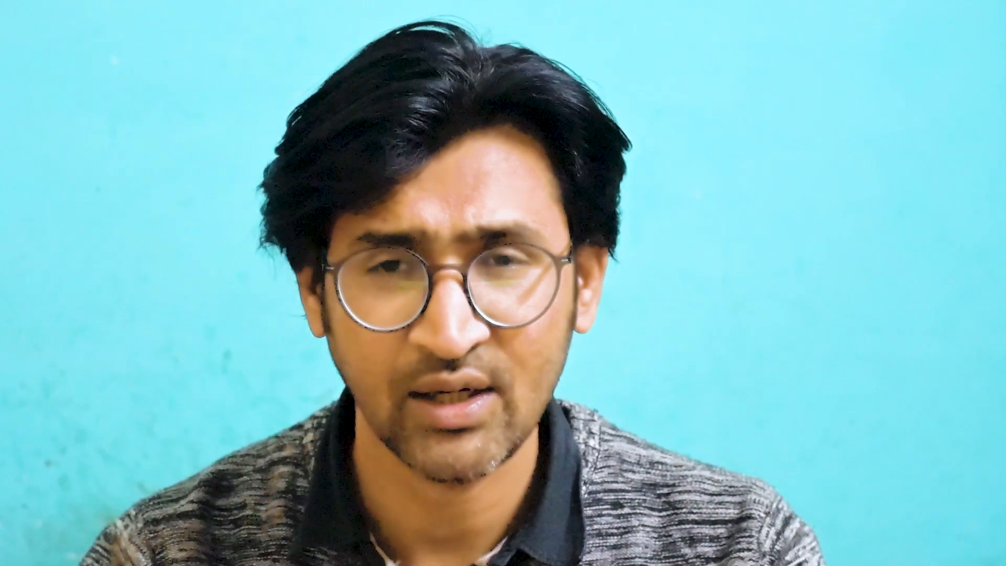